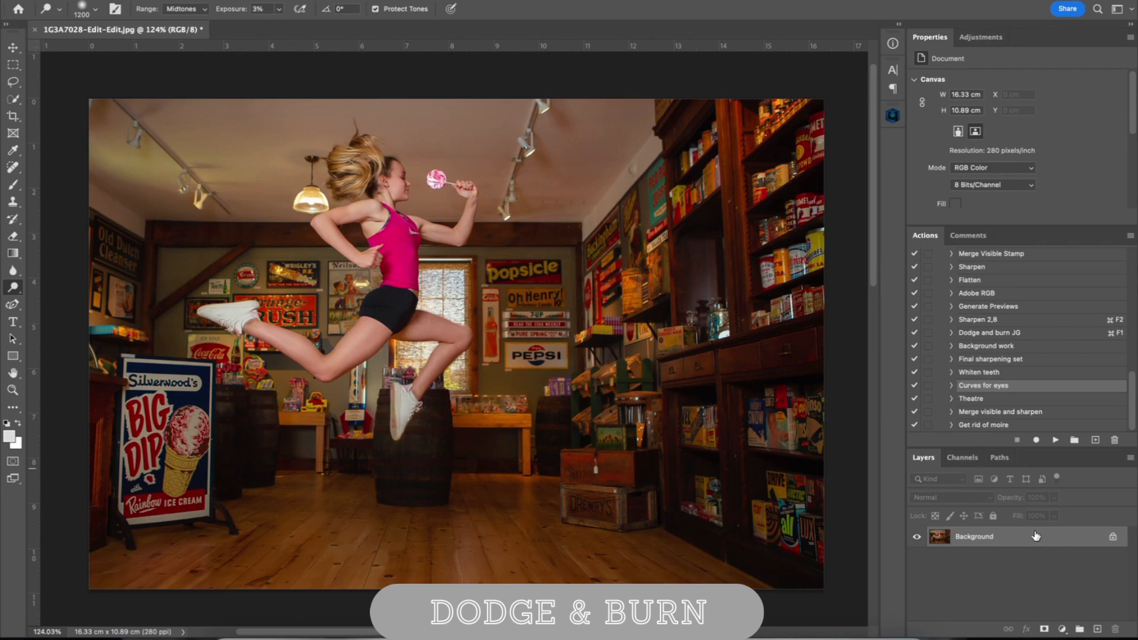
Duplicate the Background layer once, discarding the extra copy.
key(super+j)
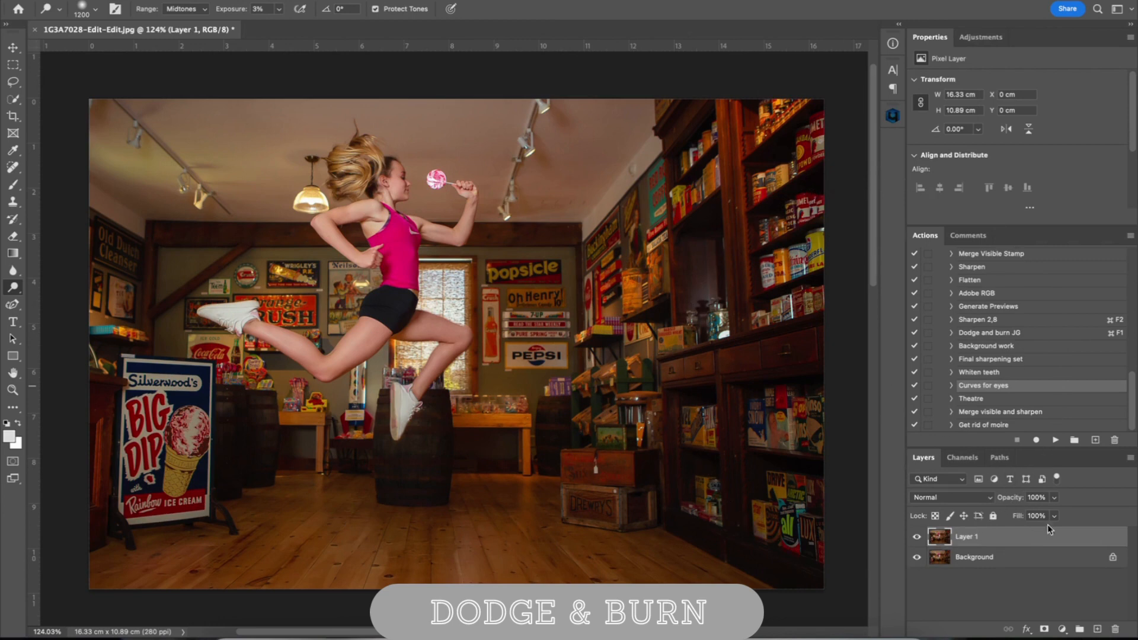
drag(1069, 542, 1097, 628)
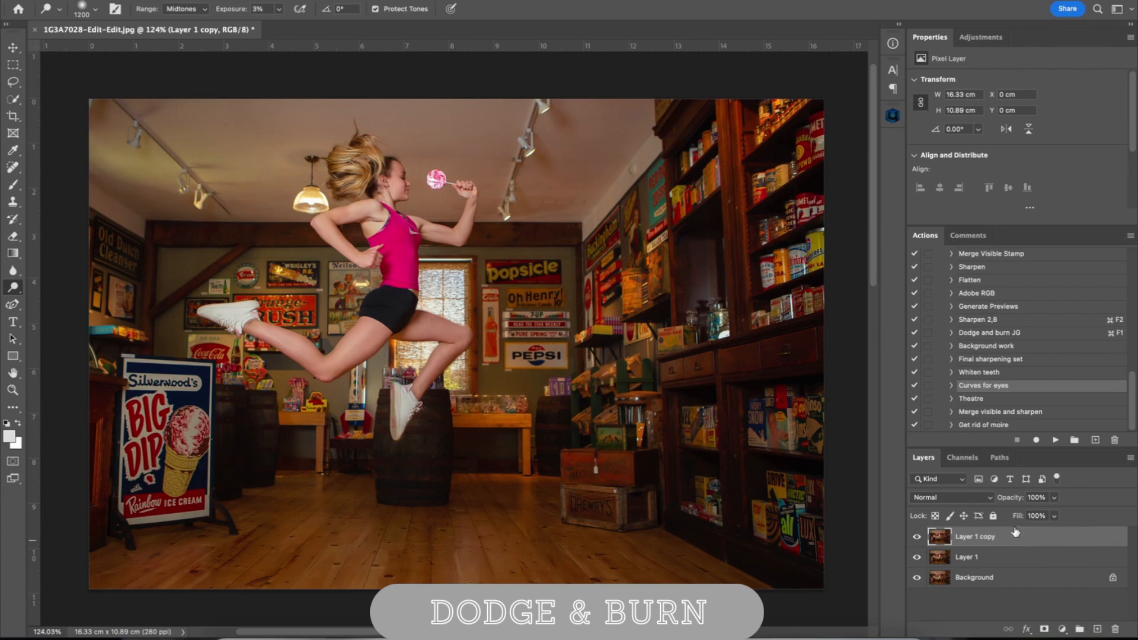
key(Delete)
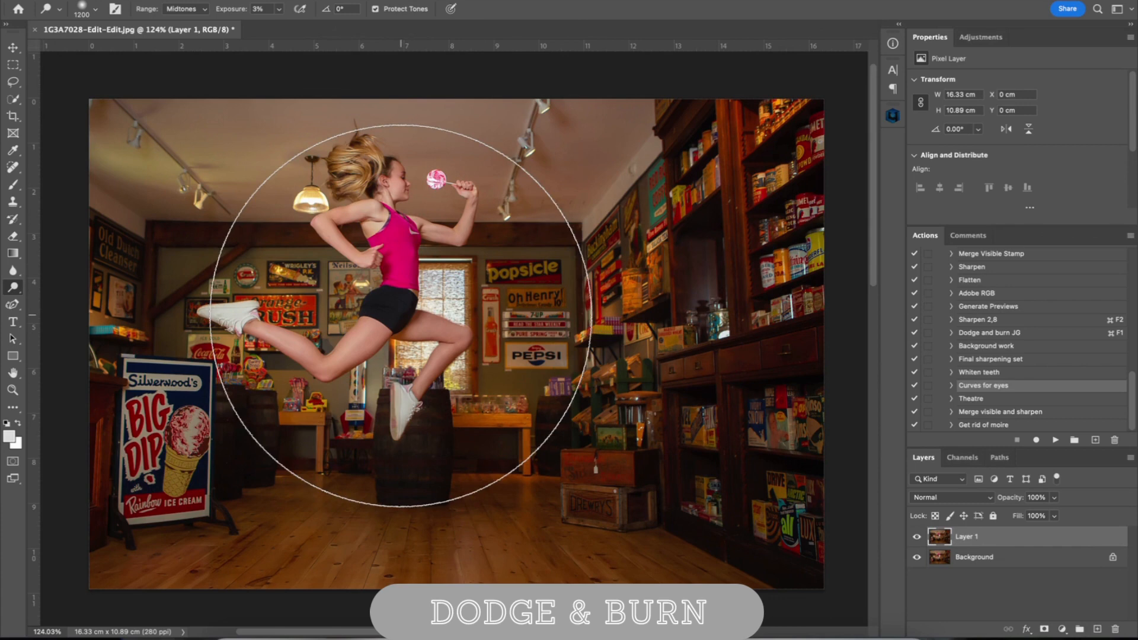
Create a new layer named DB in Overlay mode, filled with the 50% gray neutral color.
key(super+shift+n)
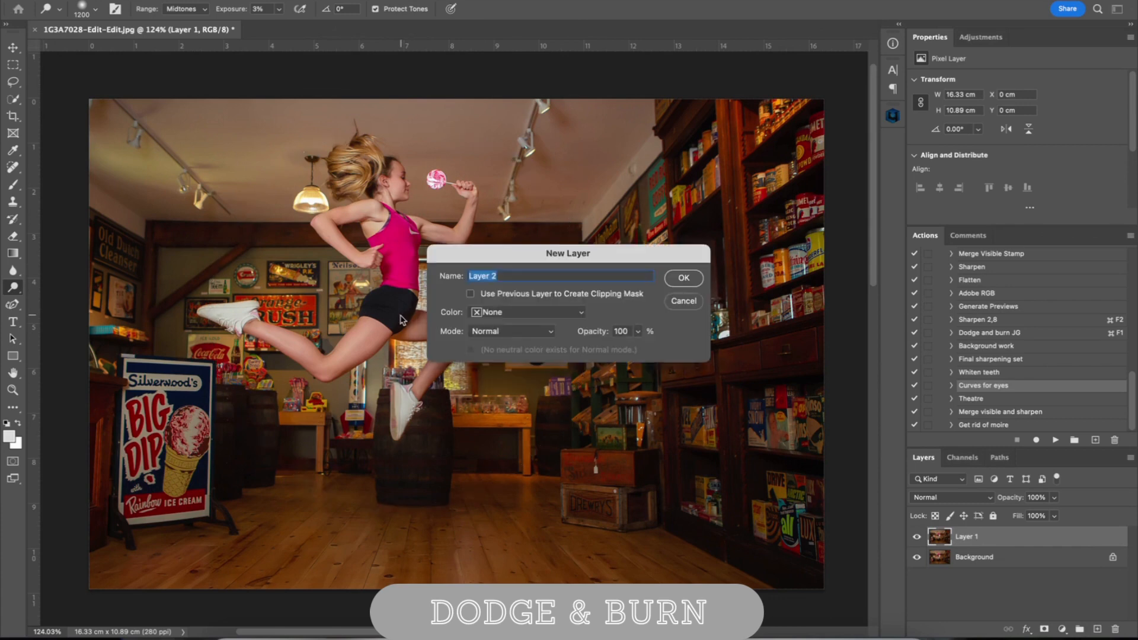
text(DB)
click(547, 334)
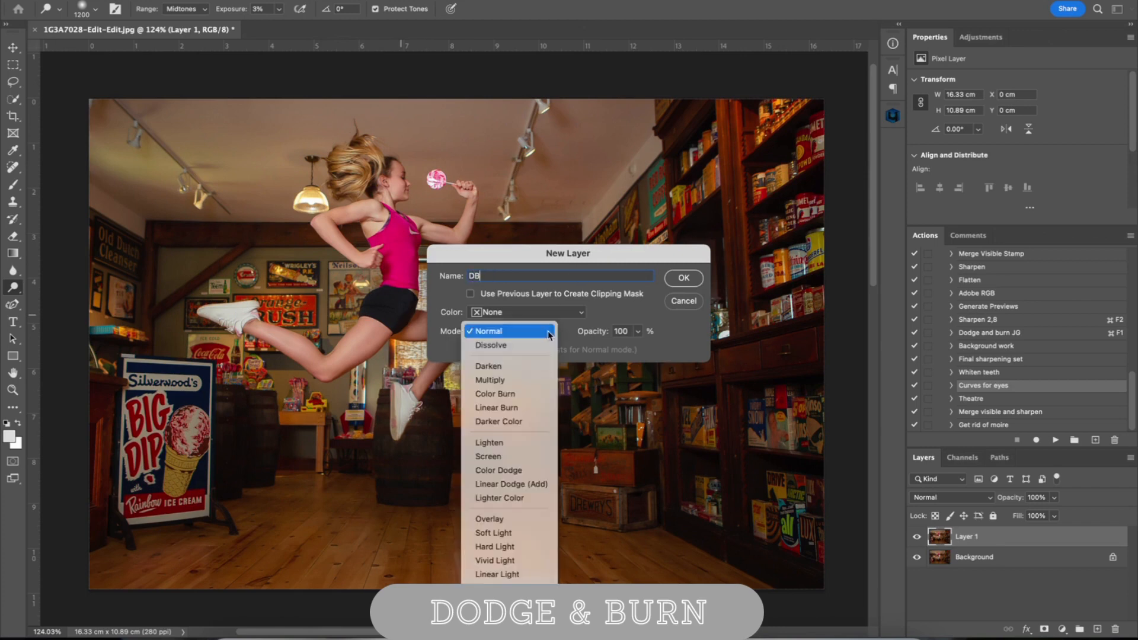
click(551, 524)
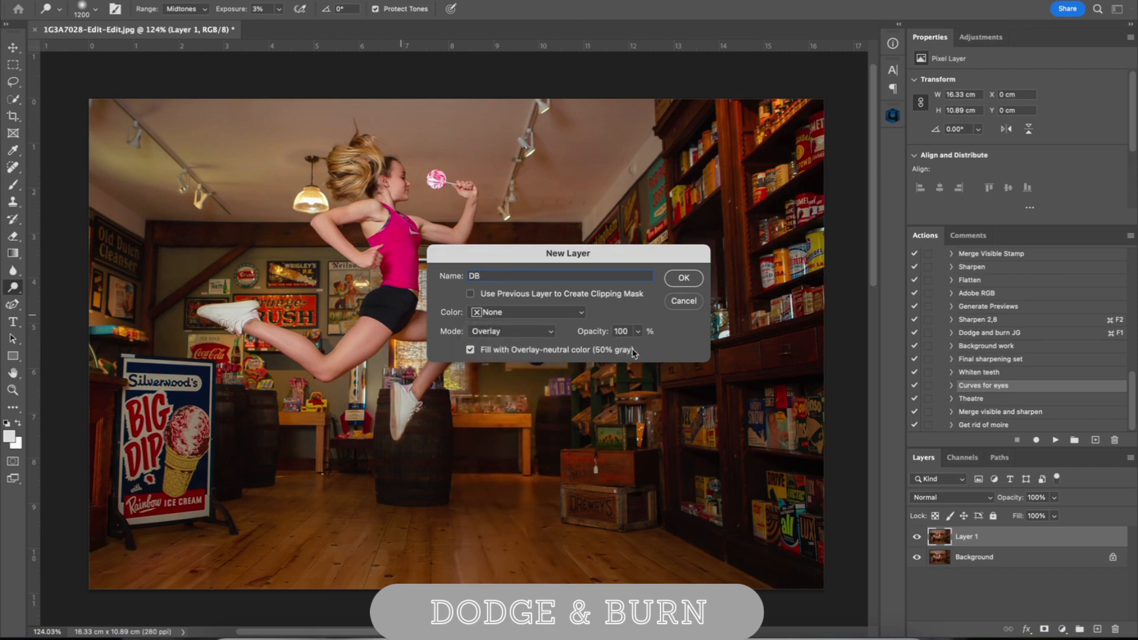
click(682, 277)
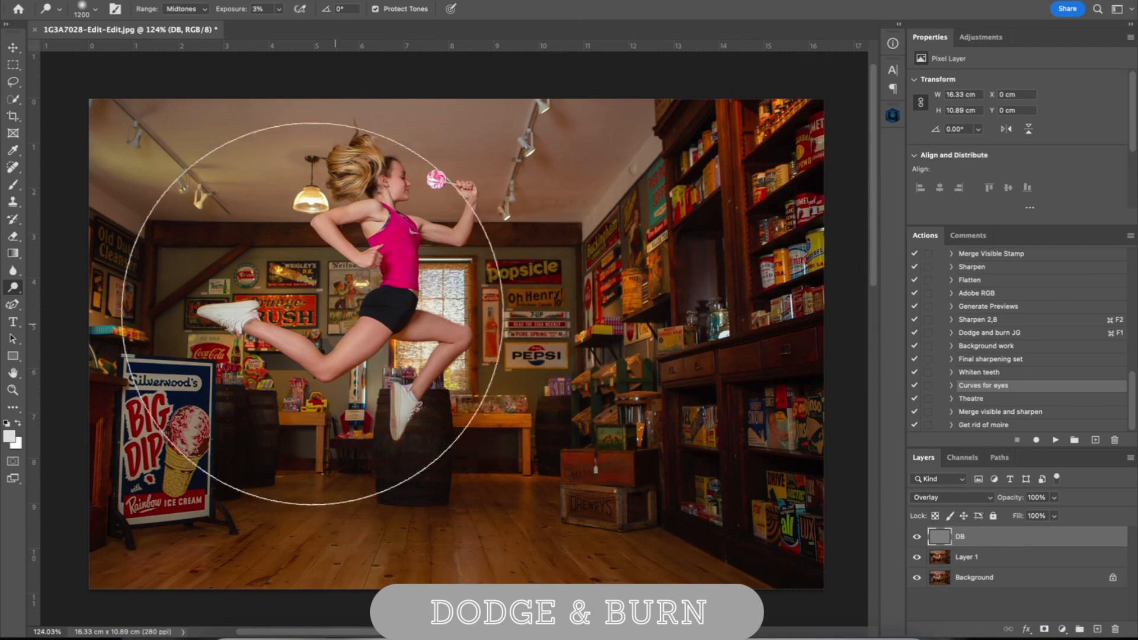
Choose the Dodge tool and reduce its brush size to 300 px.
click(15, 289)
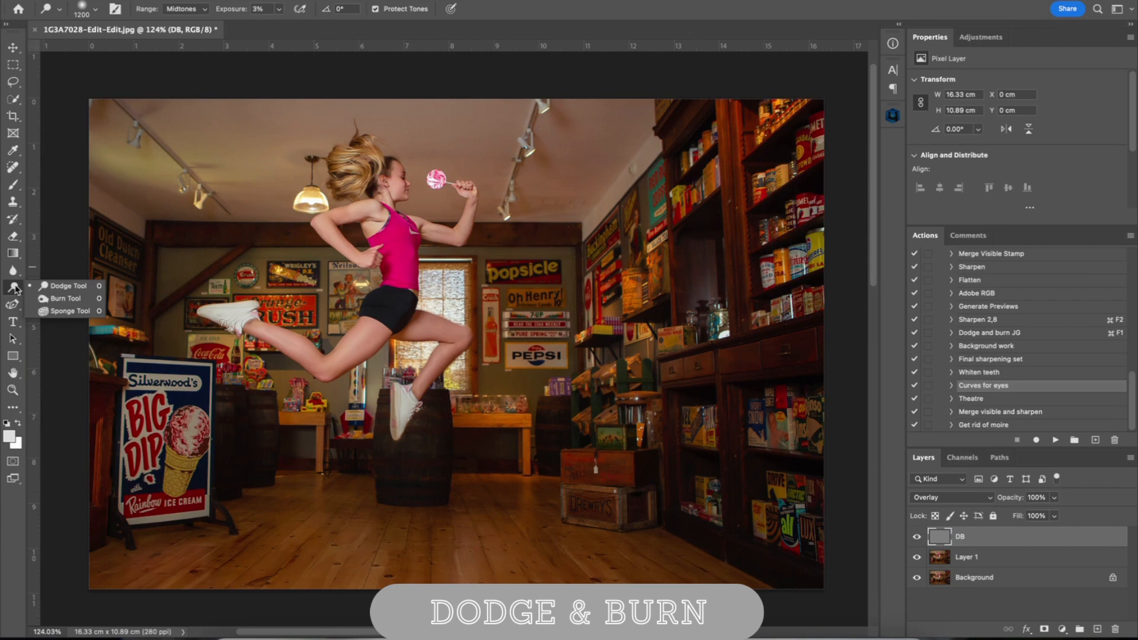
click(53, 287)
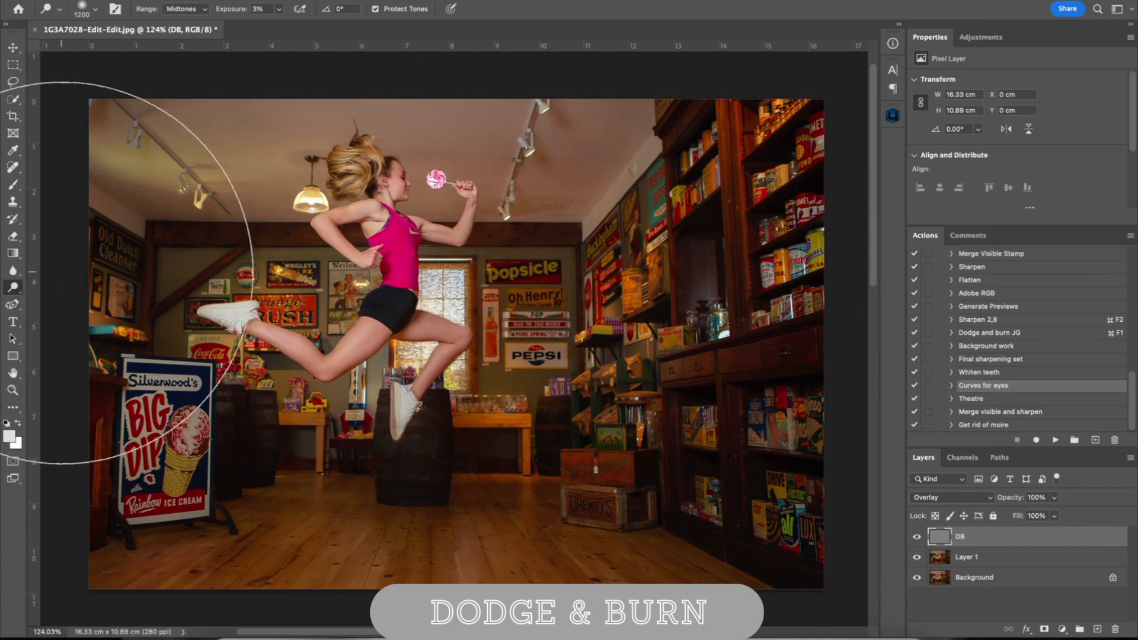
click(14, 291)
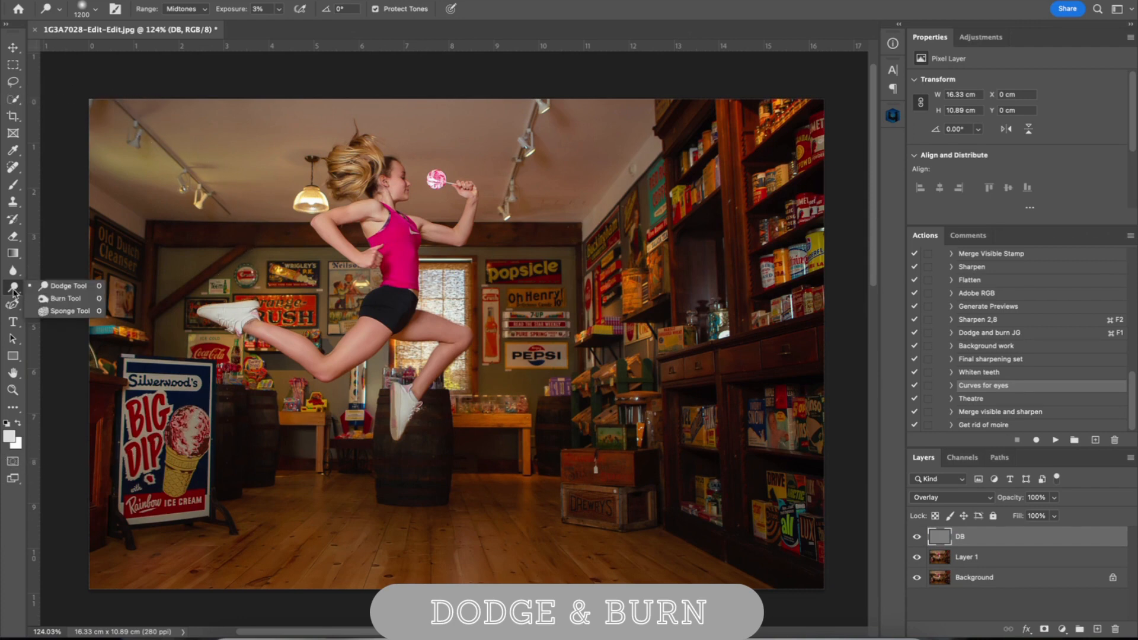
click(55, 286)
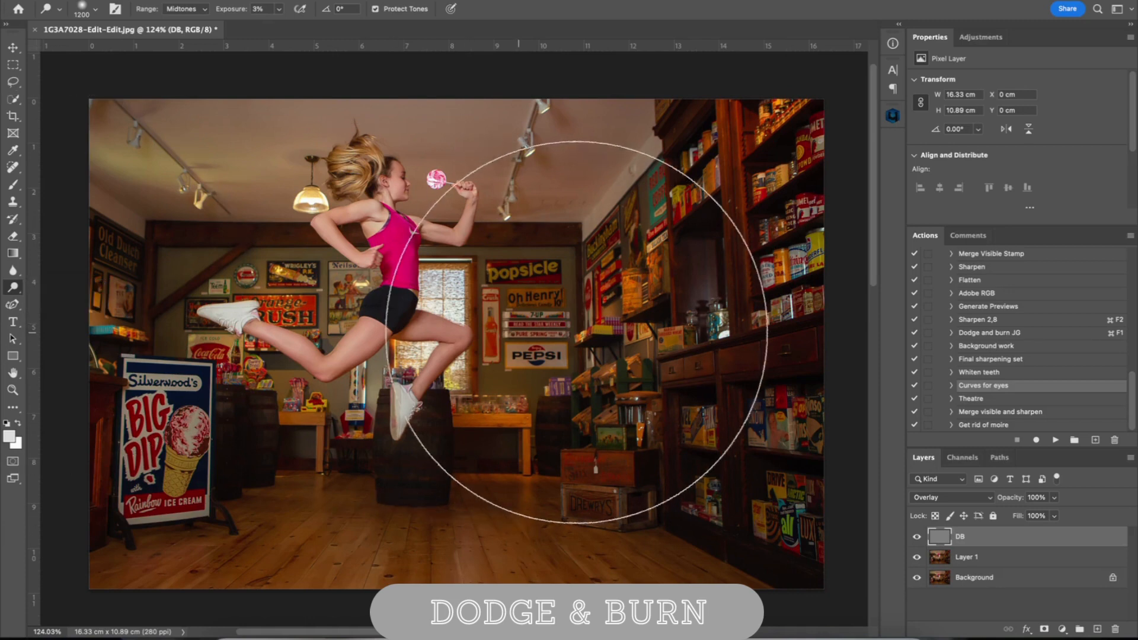
key(bracketleft)
key(bracketleft)
key(bracketleft)
key(bracketleft)
key(bracketleft)
key(bracketleft)
key(bracketleft)
key(bracketleft)
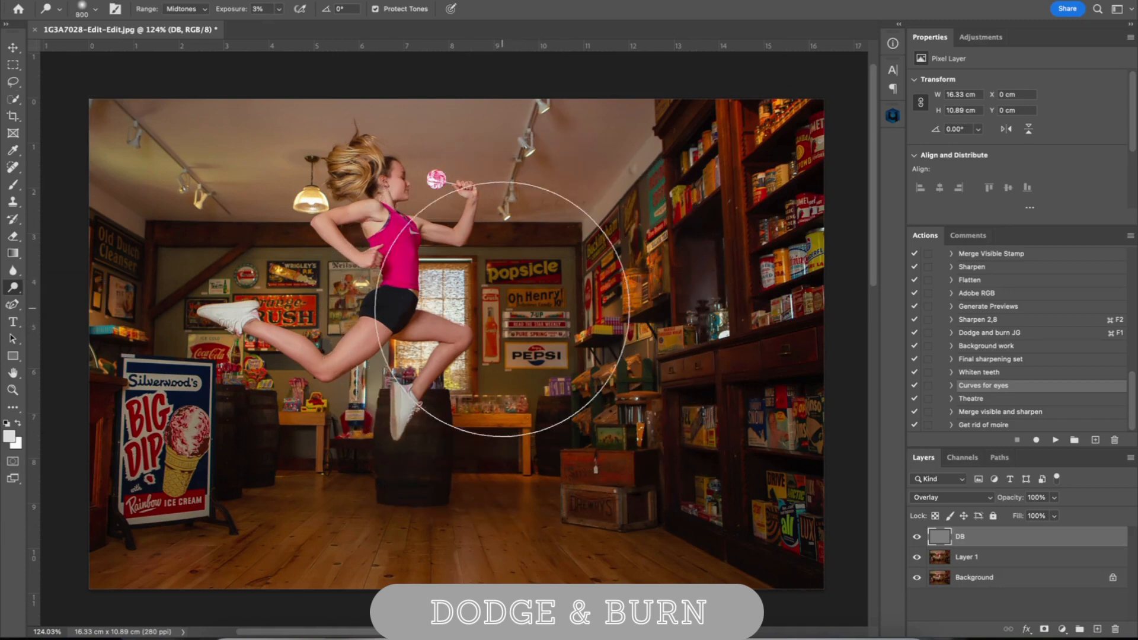
key(bracketleft)
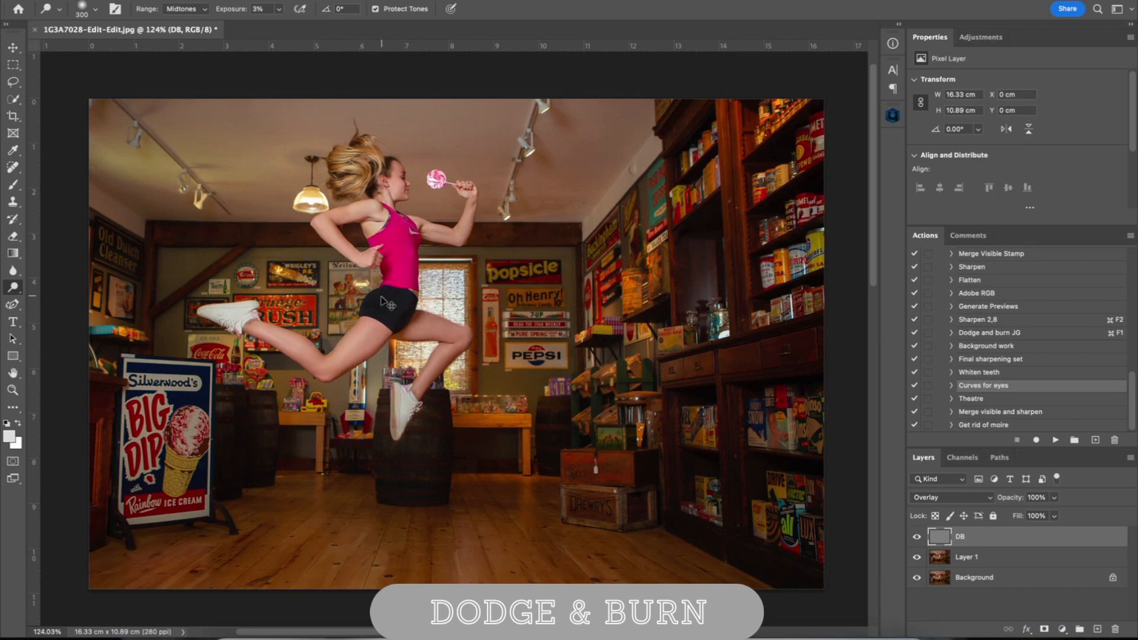
Try dodging the ceiling and the girl's back leg with an 80 px brush at 100% exposure.
key(super+equal)
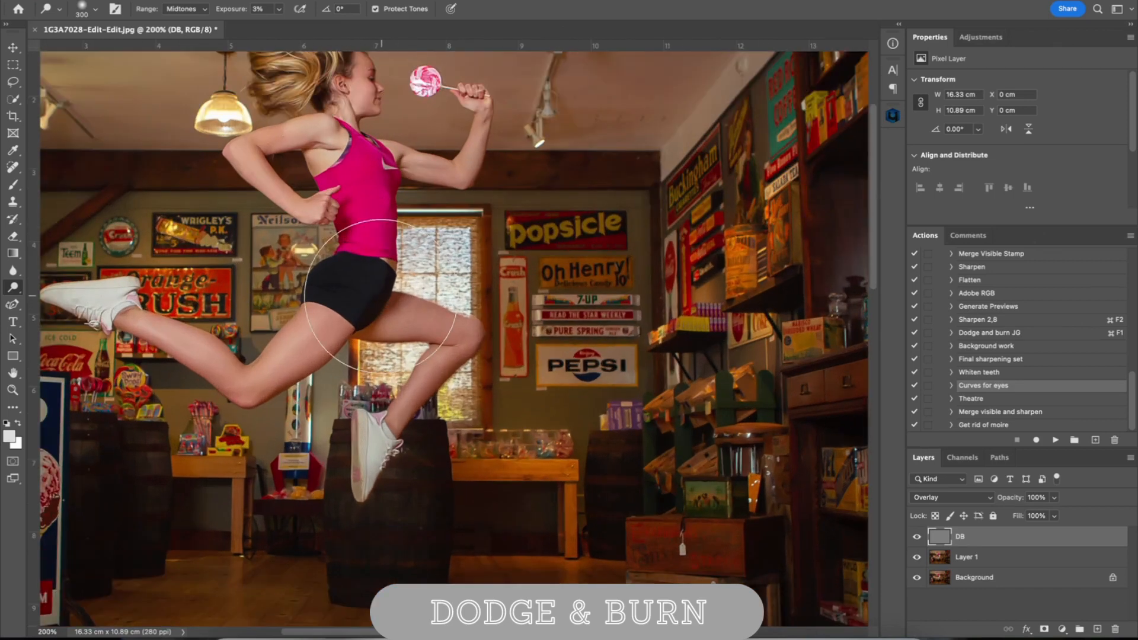
mouse_move(319, 94)
mouse_down()
mouse_move(433, 259)
mouse_move(521, 255)
mouse_move(528, 190)
mouse_up()
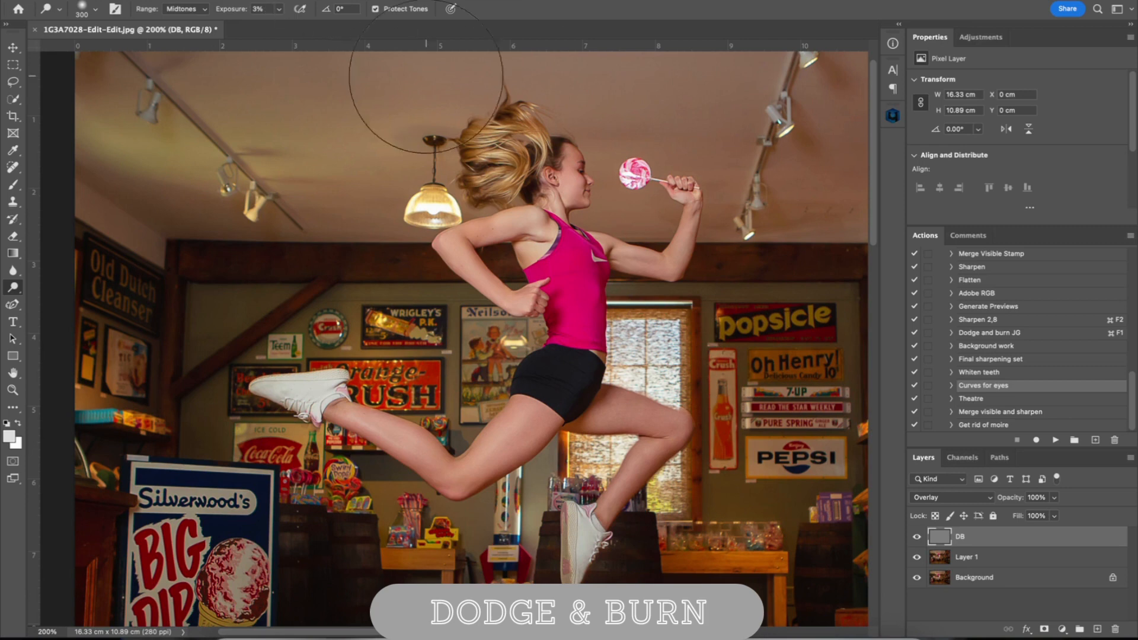
key(bracketleft)
key(bracketleft)
key(bracketleft)
key(bracketleft)
key(bracketleft)
key(bracketleft)
key(bracketleft)
key(bracketleft)
drag(230, 12, 268, 13)
mouse_move(273, 84)
mouse_down()
mouse_move(332, 98)
mouse_move(274, 183)
mouse_move(219, 359)
mouse_move(391, 413)
mouse_move(454, 457)
mouse_up()
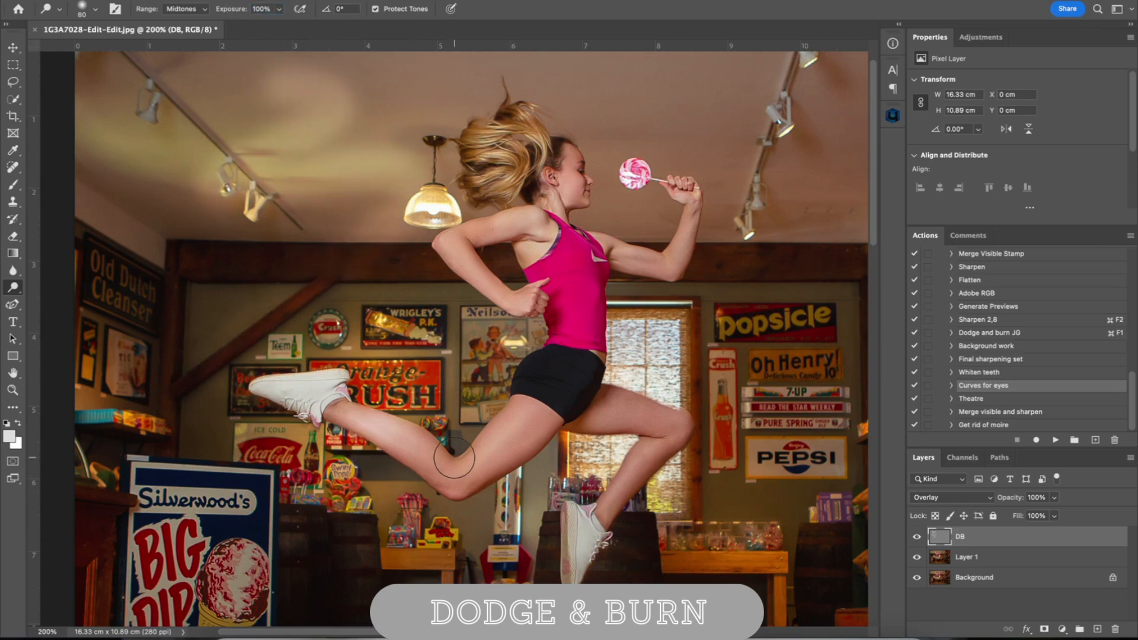
key(super+z)
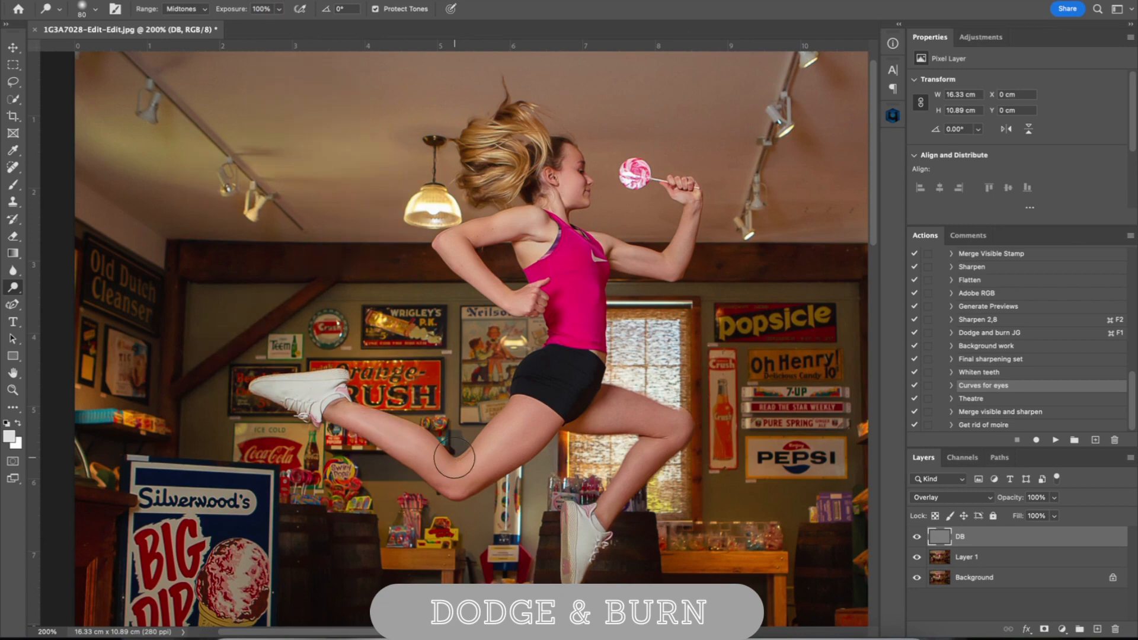
Set the dodge exposure to 3% and reduce the brush size to 20 px.
click(271, 8)
text(3)
key(bracketleft)
key(bracketleft)
key(bracketleft)
key(bracketleft)
key(bracketleft)
key(bracketleft)
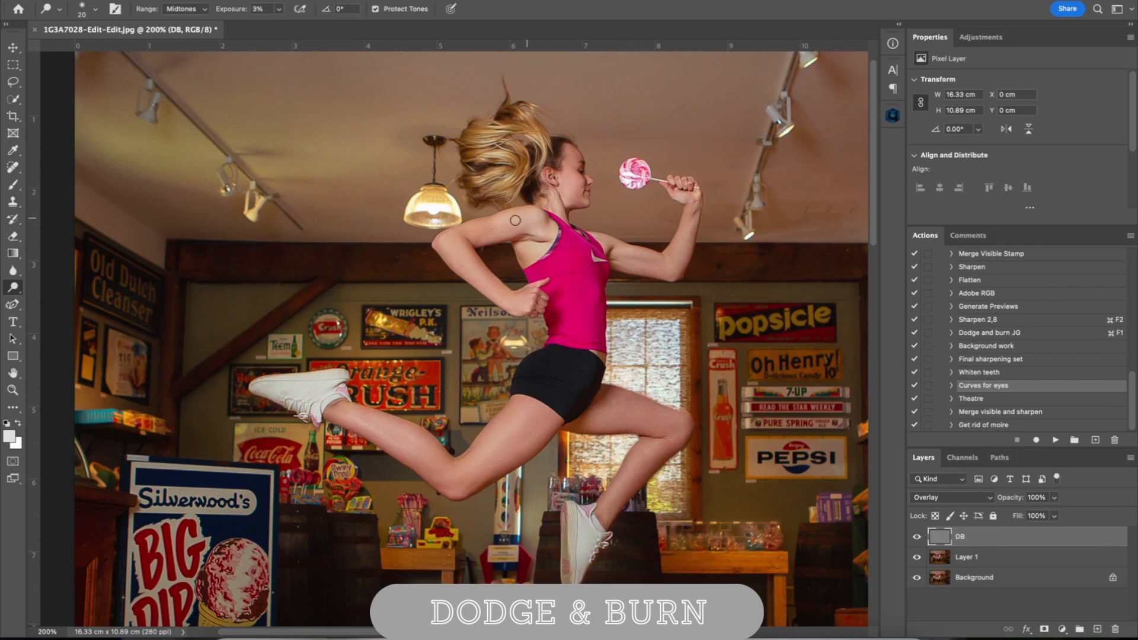
Dodge the highlights on the girl's arms and legs, varying the brush size to suit each area and ending at 60 px.
key(bracketright)
key(bracketright)
key(bracketleft)
key(bracketright)
key(bracketright)
key(bracketleft)
key(bracketleft)
key(bracketleft)
key(bracketright)
key(bracketright)
key(bracketright)
key(bracketright)
key(bracketright)
key(bracketright)
key(bracketright)
key(bracketright)
key(bracketright)
key(bracketright)
key(bracketleft)
key(bracketleft)
key(bracketleft)
key(bracketleft)
key(bracketleft)
key(bracketleft)
key(bracketleft)
key(bracketleft)
key(bracketleft)
key(bracketright)
key(bracketright)
key(bracketleft)
key(bracketleft)
key(bracketright)
key(bracketright)
key(bracketright)
key(bracketright)
scroll(319, 487, down, 5)
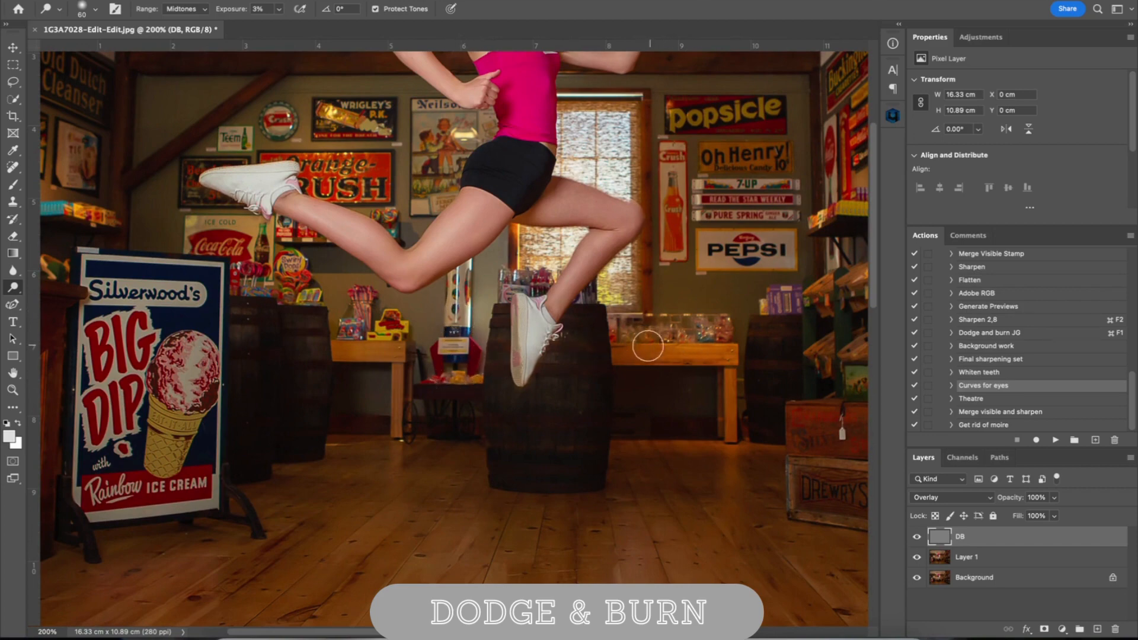
Dodge the wall signs and shelves in the right half of the photo with a 900 px brush.
key(super+0)
key(super+minus)
key(super+minus)
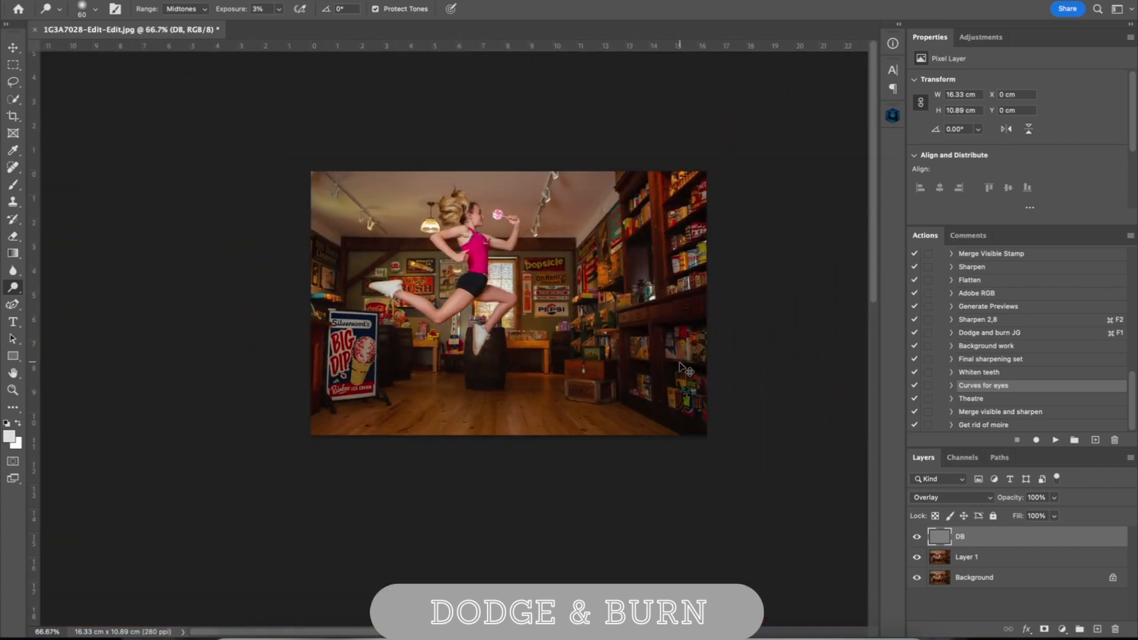
key(super+plus)
key(super+minus)
key(bracketright)
key(bracketright)
key(bracketright)
key(bracketright)
key(bracketright)
key(bracketright)
key(bracketright)
key(bracketright)
key(bracketright)
key(bracketright)
key(bracketright)
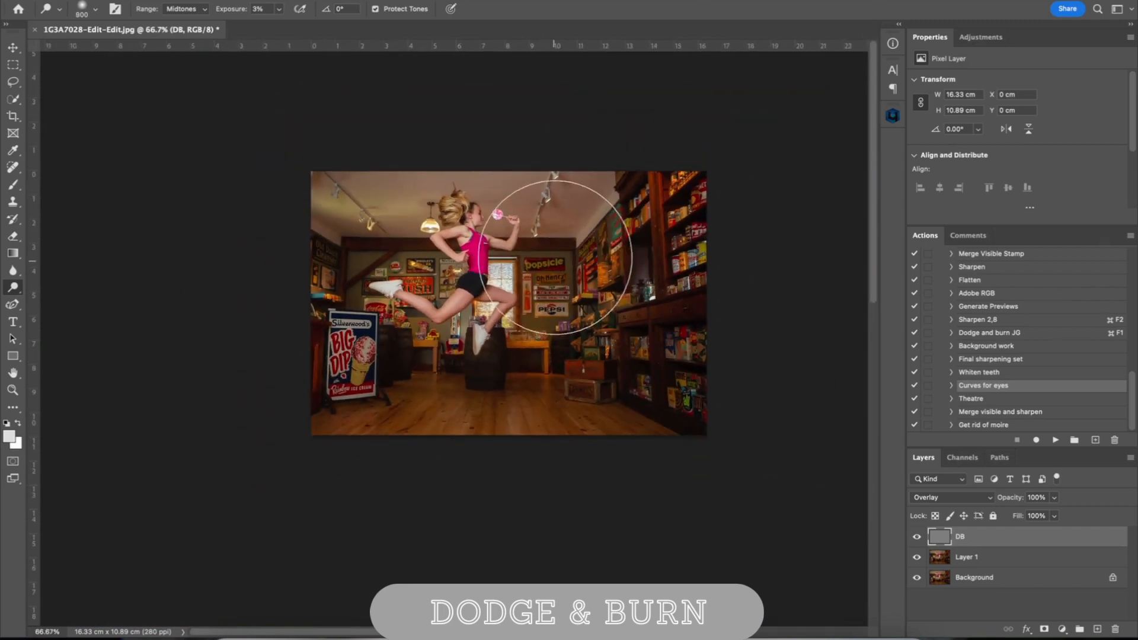
mouse_move(555, 257)
mouse_down()
mouse_move(574, 319)
mouse_move(591, 329)
mouse_move(611, 235)
mouse_move(599, 295)
mouse_move(624, 314)
mouse_move(632, 269)
mouse_move(599, 333)
mouse_up()
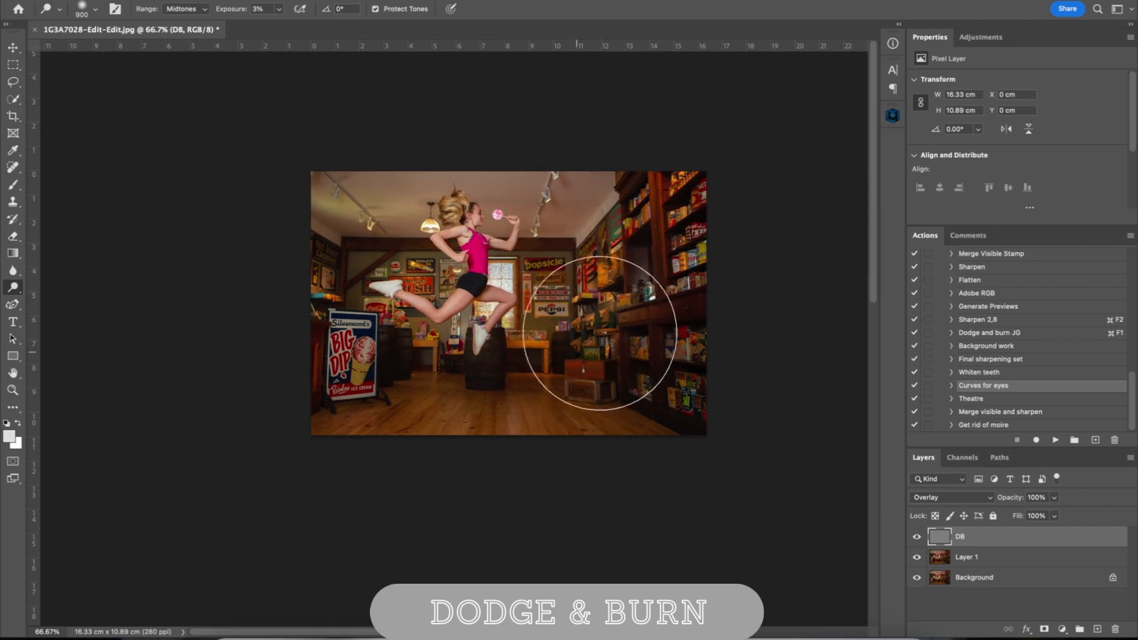
Dodge the wooden floor below the barrel with a 400 px brush.
key(bracketleft)
key(bracketleft)
key(bracketleft)
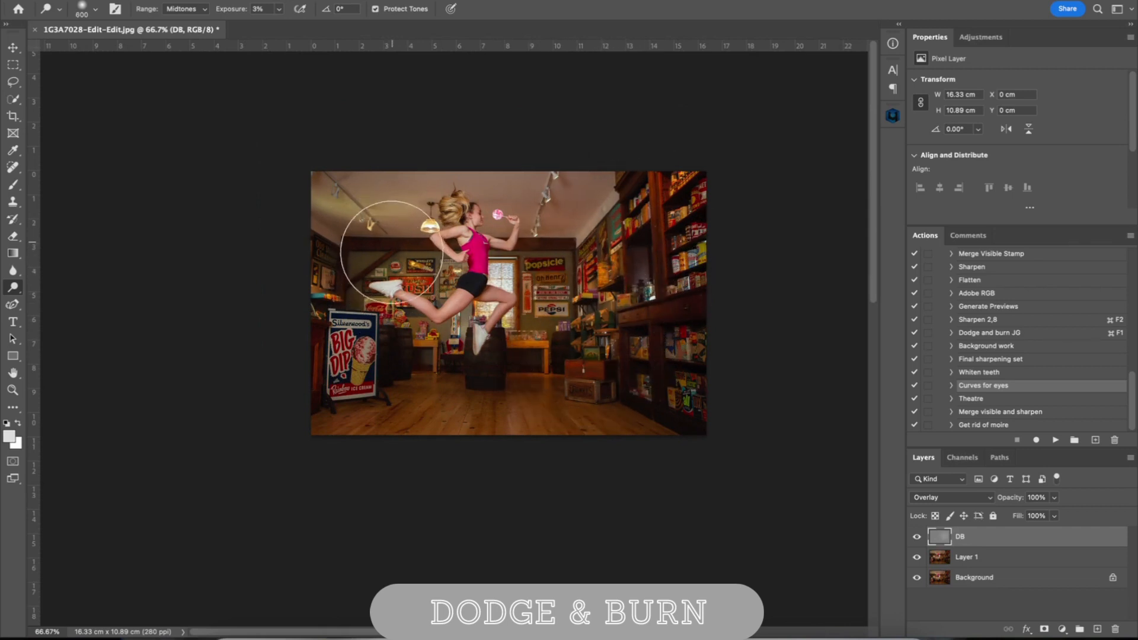
key(bracketleft)
key(bracketleft)
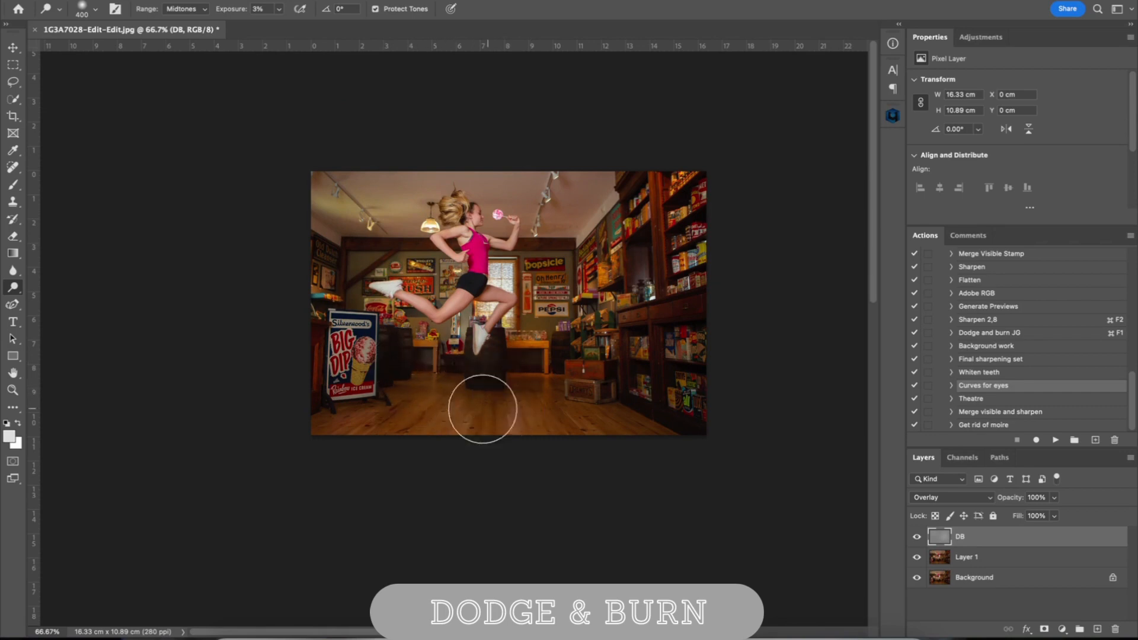
mouse_move(483, 408)
mouse_down()
mouse_move(500, 424)
mouse_move(541, 412)
mouse_up()
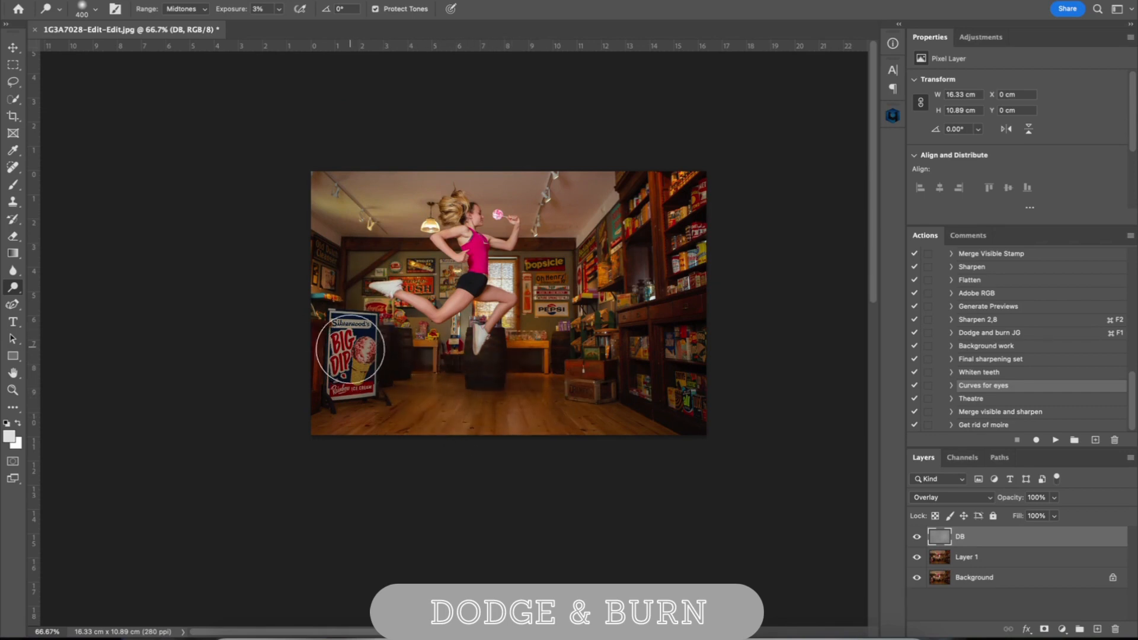
Dodge the Big Dip sign with a 250 px brush and the wooden crates and lower shelves with a 400 px brush.
key(bracketleft)
key(bracketleft)
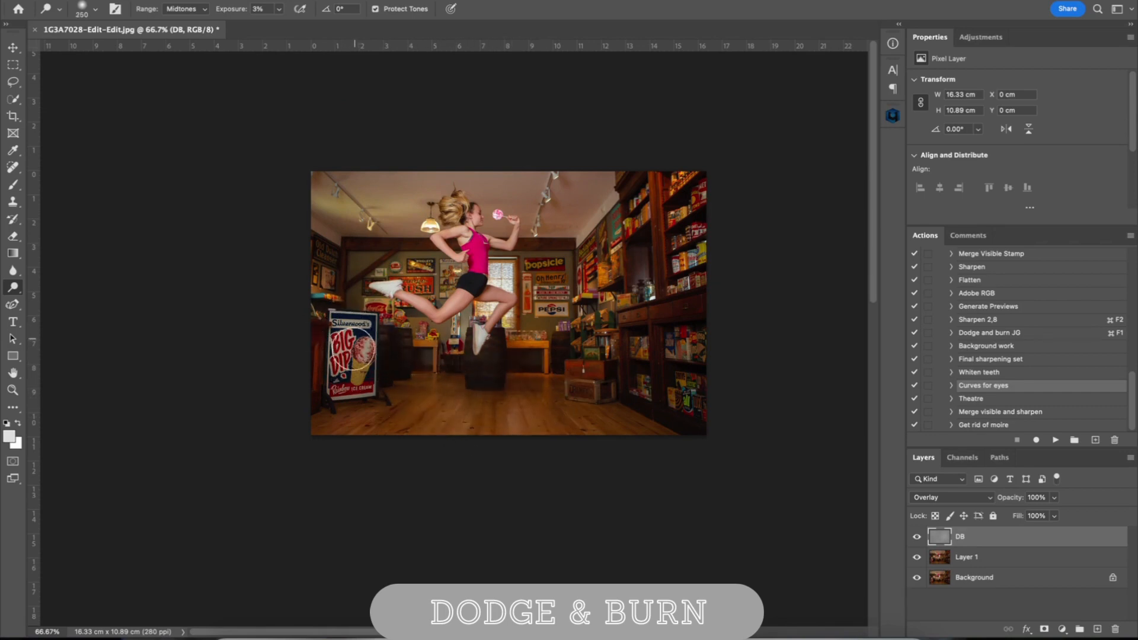
key(bracketright)
key(bracketright)
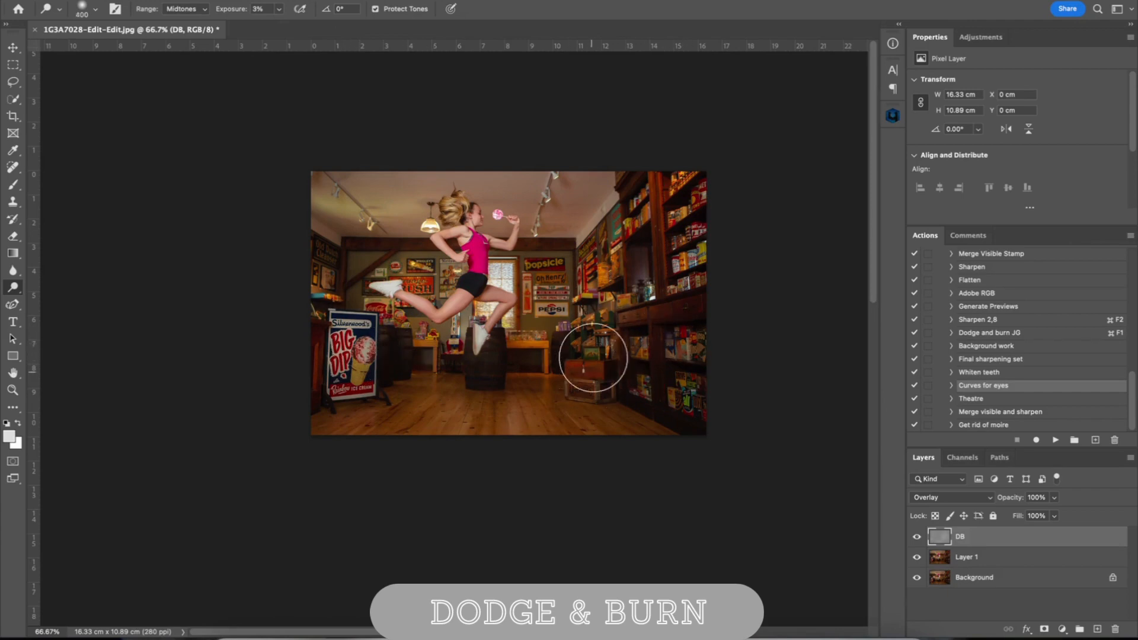
mouse_move(593, 357)
mouse_down()
mouse_move(605, 327)
mouse_move(587, 275)
mouse_move(528, 278)
mouse_move(576, 326)
mouse_move(582, 362)
mouse_move(701, 417)
mouse_up()
Toggle the DB layer's visibility several times to compare the photo with and without the dodging.
click(917, 537)
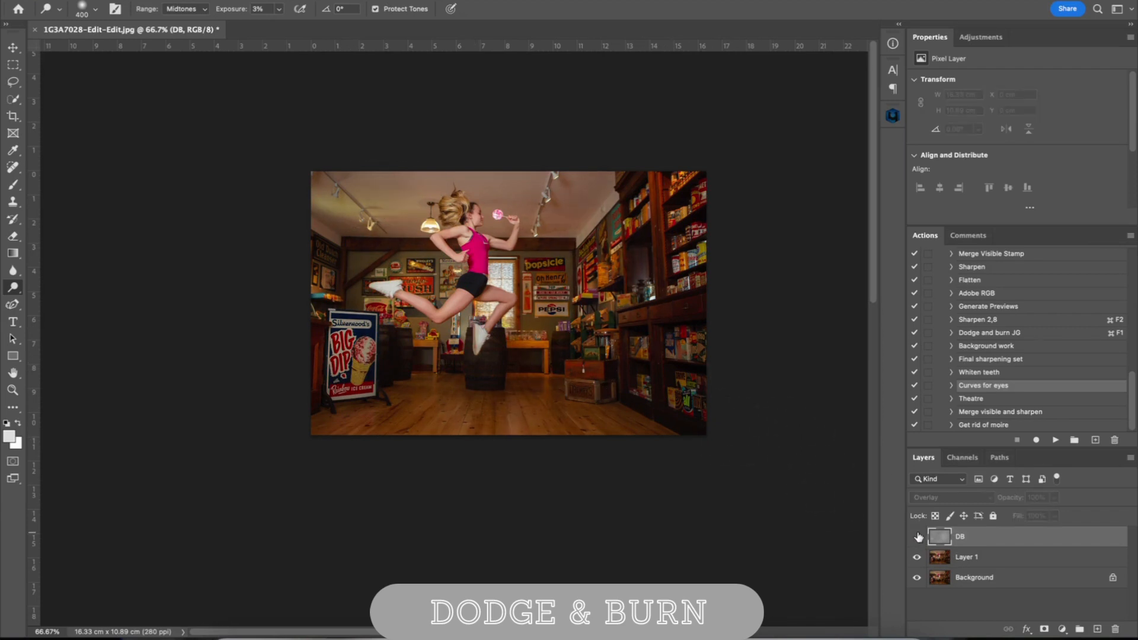
click(917, 537)
click(918, 538)
click(916, 538)
click(916, 538)
click(916, 538)
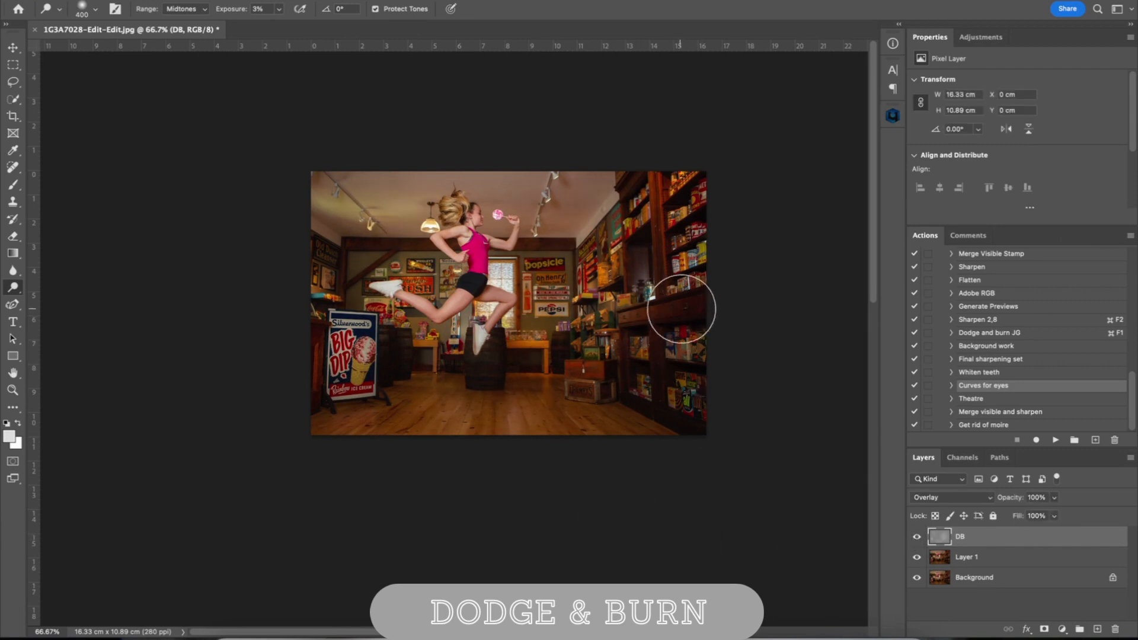
Dodge the products on the right-hand shelves with a small brush of 175 px or less.
key(bracketleft)
key(bracketleft)
key(bracketleft)
key(bracketleft)
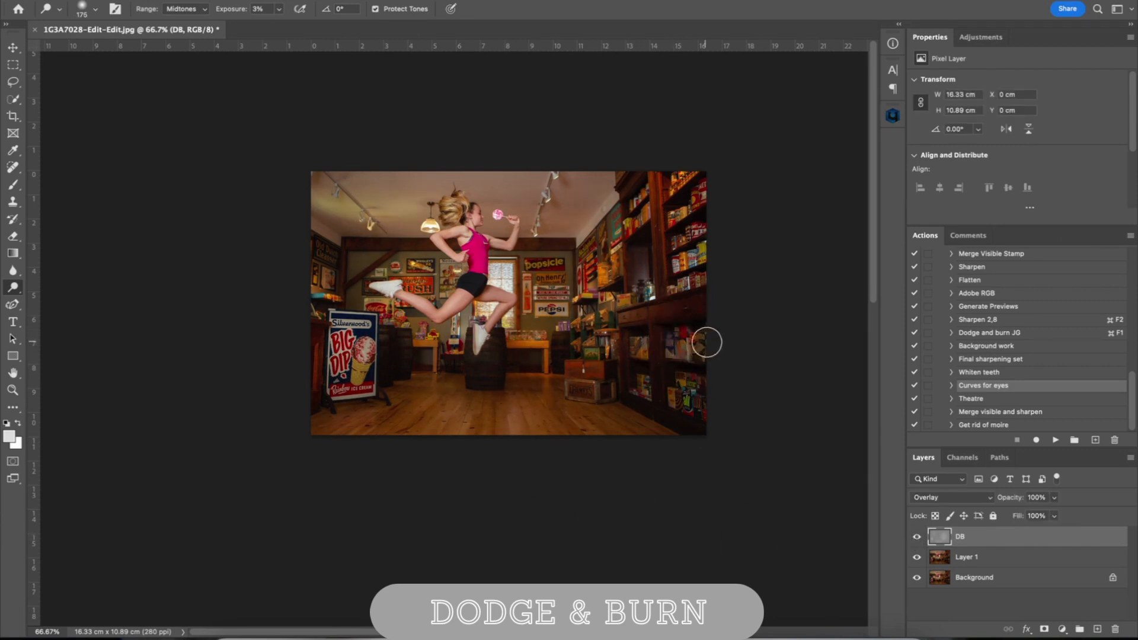
key(bracketleft)
key(bracketleft)
key(bracketleft)
key(bracketleft)
Dodge the floor and lowest shelves in the photo's lower-right corner with a 700 px brush.
key(bracketright)
key(bracketright)
key(bracketright)
key(bracketright)
key(bracketright)
key(bracketright)
key(bracketright)
key(bracketright)
key(bracketright)
key(bracketright)
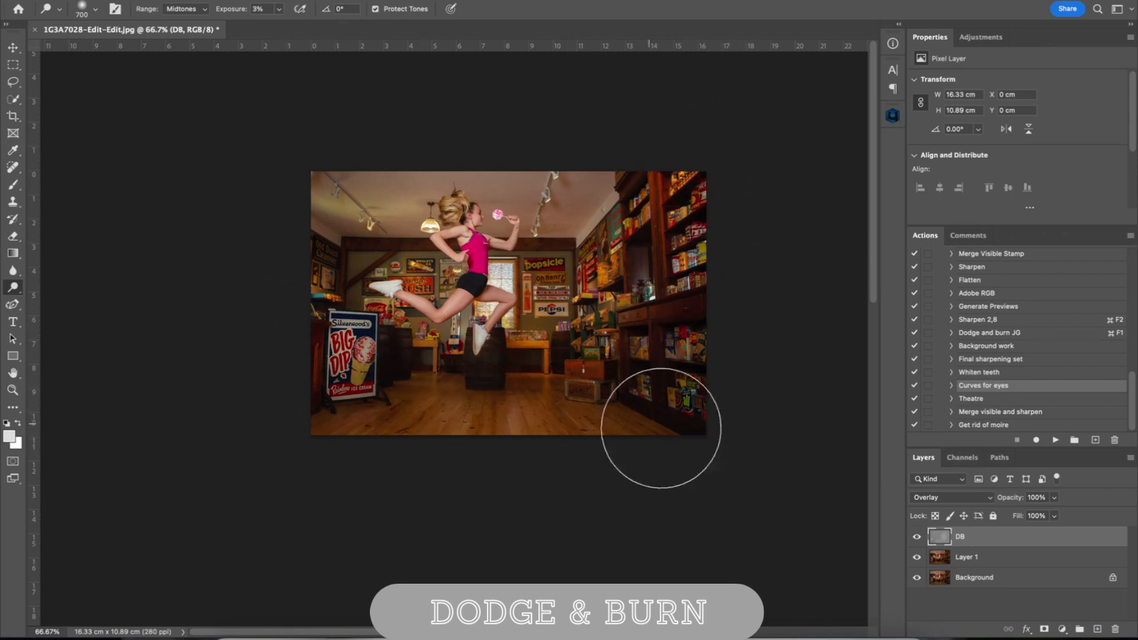
Dodge the bright window behind the girl with a 90 px brush.
key(super+plus)
key(super+plus)
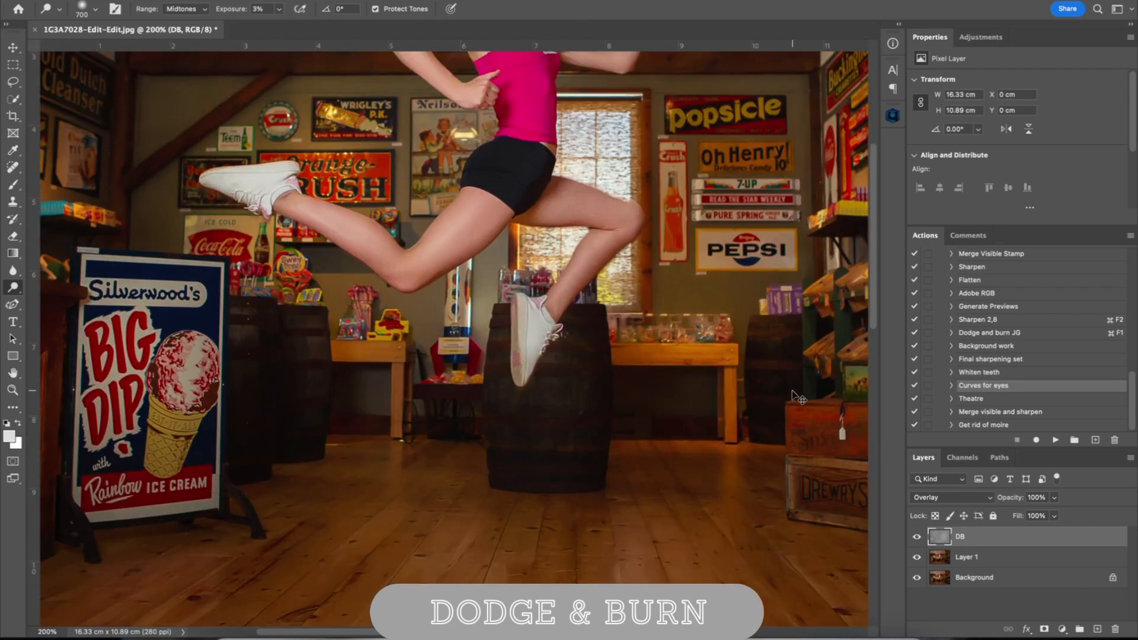
drag(545, 191, 498, 287)
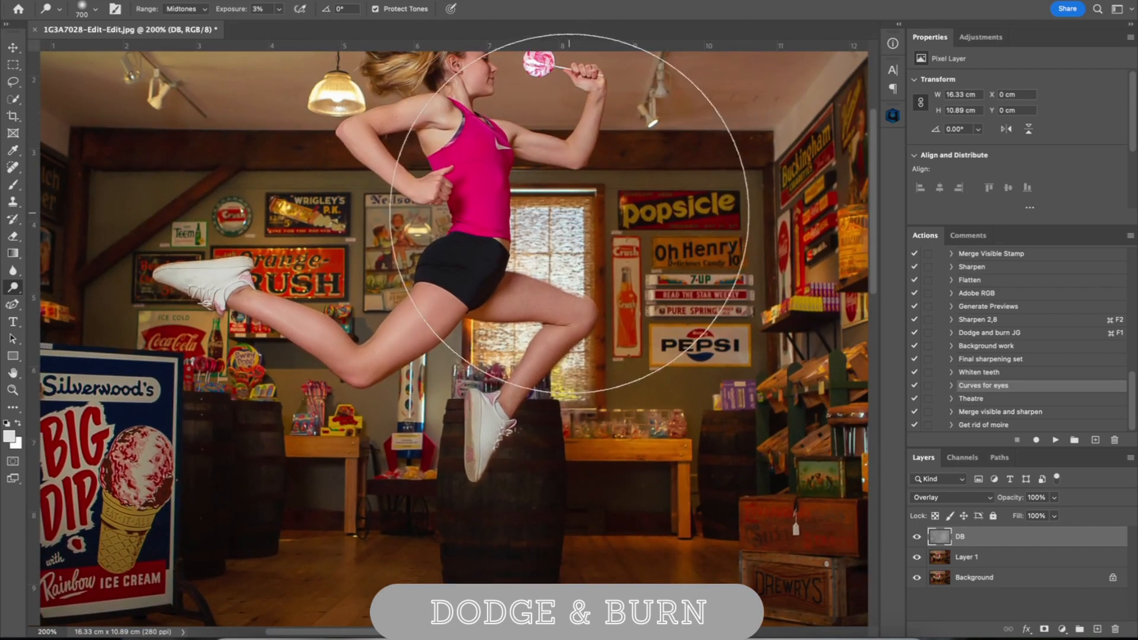
key(bracketleft)
key(bracketleft)
key(bracketleft)
key(bracketleft)
key(bracketleft)
key(bracketleft)
key(bracketleft)
key(bracketleft)
key(bracketleft)
key(bracketleft)
key(bracketleft)
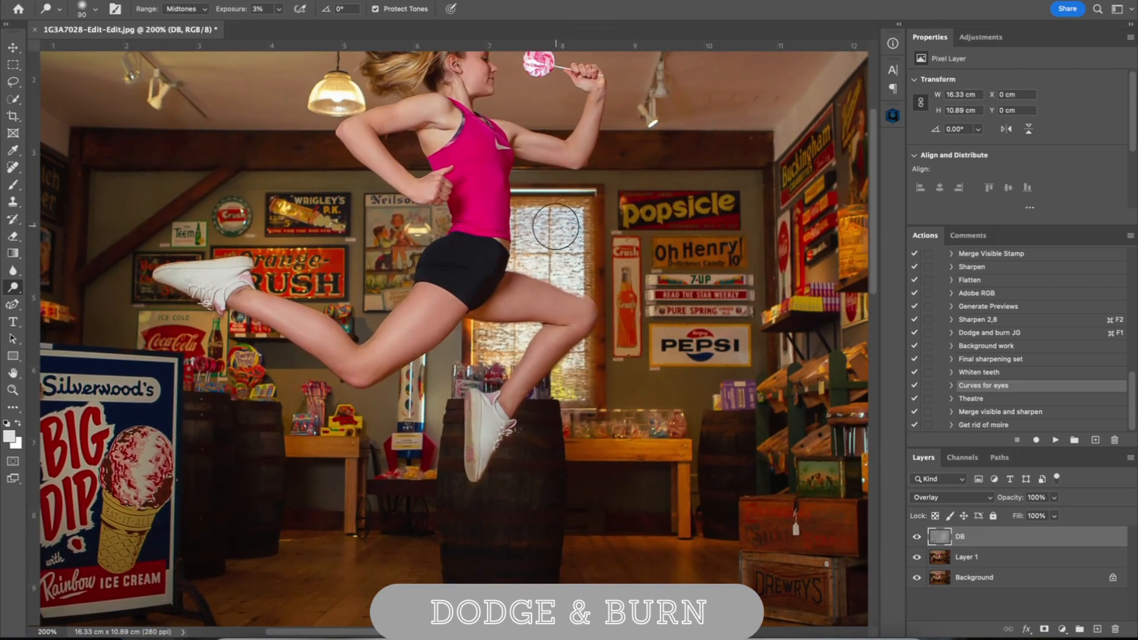
mouse_move(552, 226)
mouse_down()
mouse_move(546, 237)
mouse_move(539, 228)
mouse_move(537, 247)
mouse_move(569, 227)
mouse_move(568, 261)
mouse_up()
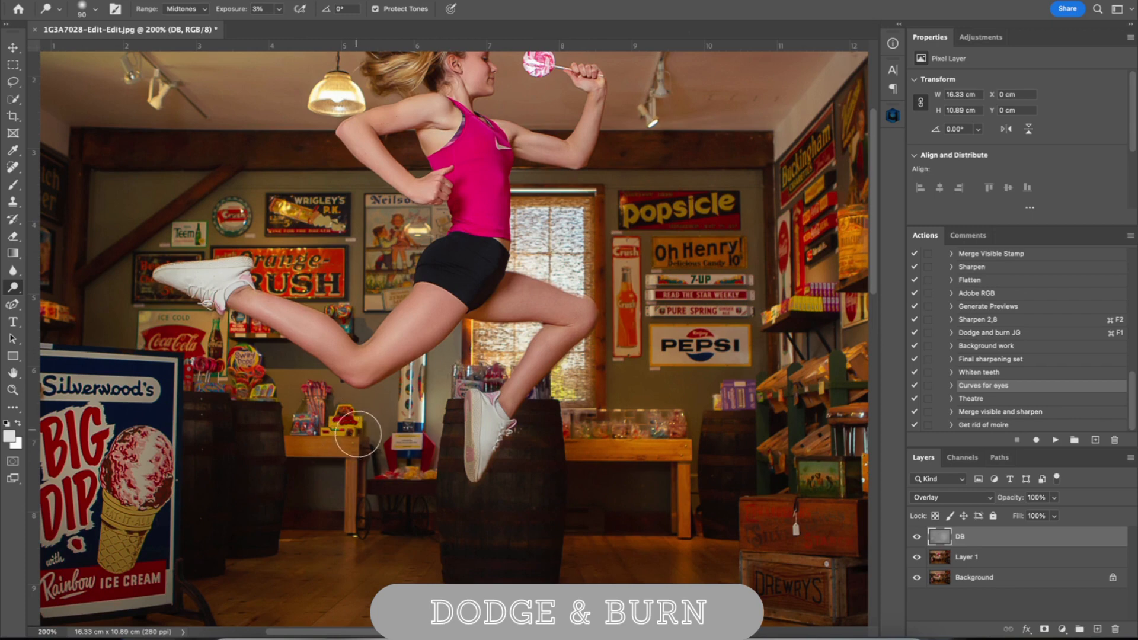
Dodge the girl's rear thigh with a 30 px brush and compare the result by toggling the DB layer's visibility.
key(bracketleft)
key(bracketleft)
key(bracketleft)
key(bracketleft)
key(bracketleft)
key(bracketleft)
mouse_move(404, 324)
mouse_down()
mouse_move(374, 345)
mouse_move(423, 314)
mouse_up()
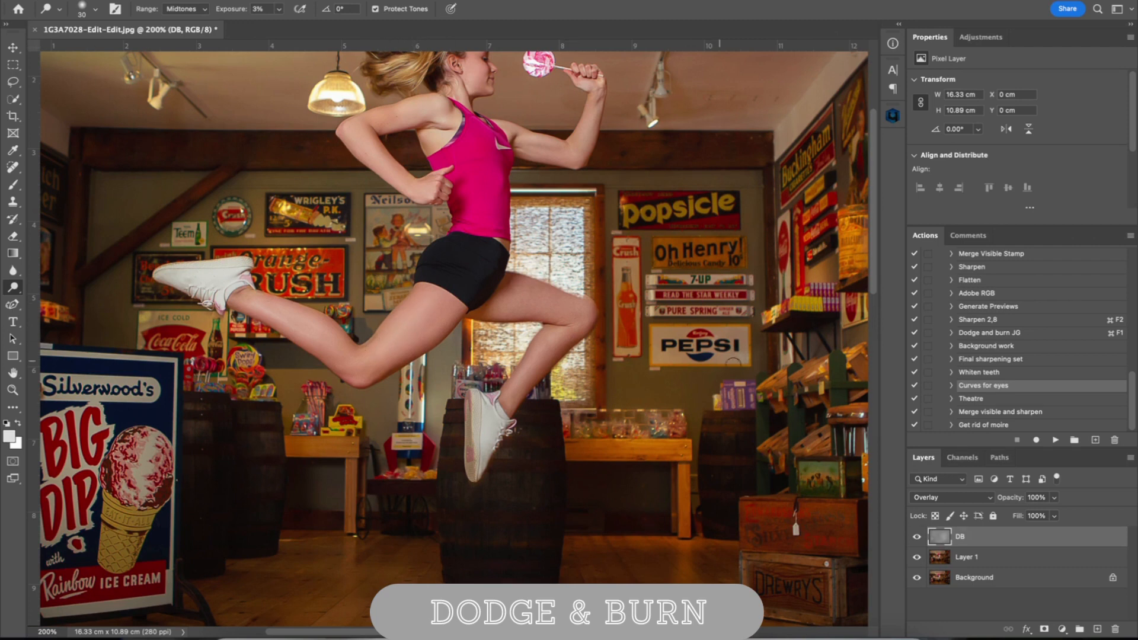
click(917, 536)
click(917, 536)
Dodge the upper area of the Coca-Cola sign below the rear shoe and view the Dodge, Burn and Sponge tool choices.
mouse_move(188, 312)
mouse_down()
mouse_move(147, 328)
mouse_move(143, 317)
mouse_move(142, 327)
mouse_move(198, 321)
mouse_move(169, 320)
mouse_up()
right_click(15, 288)
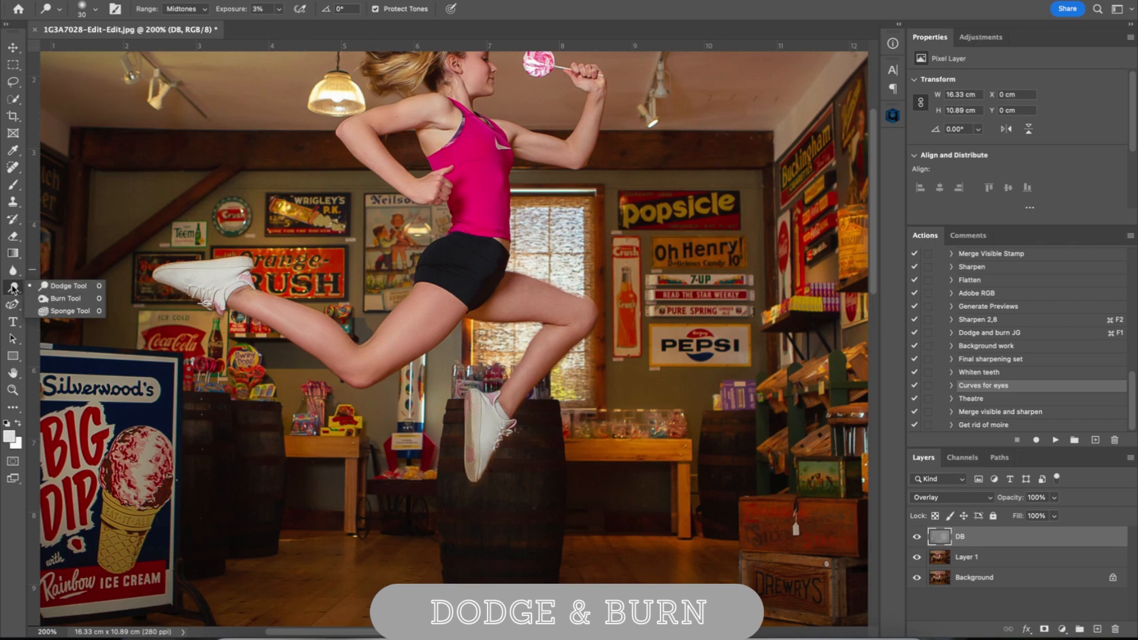
click(321, 90)
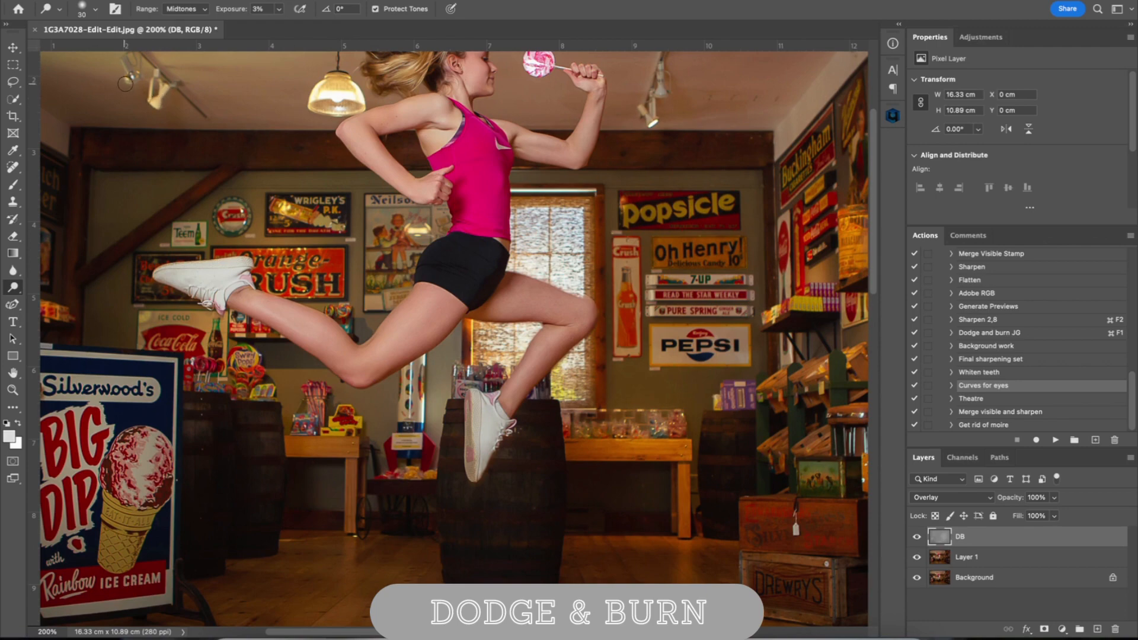
Compare the whole photo with and without the dodging by hiding and showing the DB layer.
key(ctrl+minus)
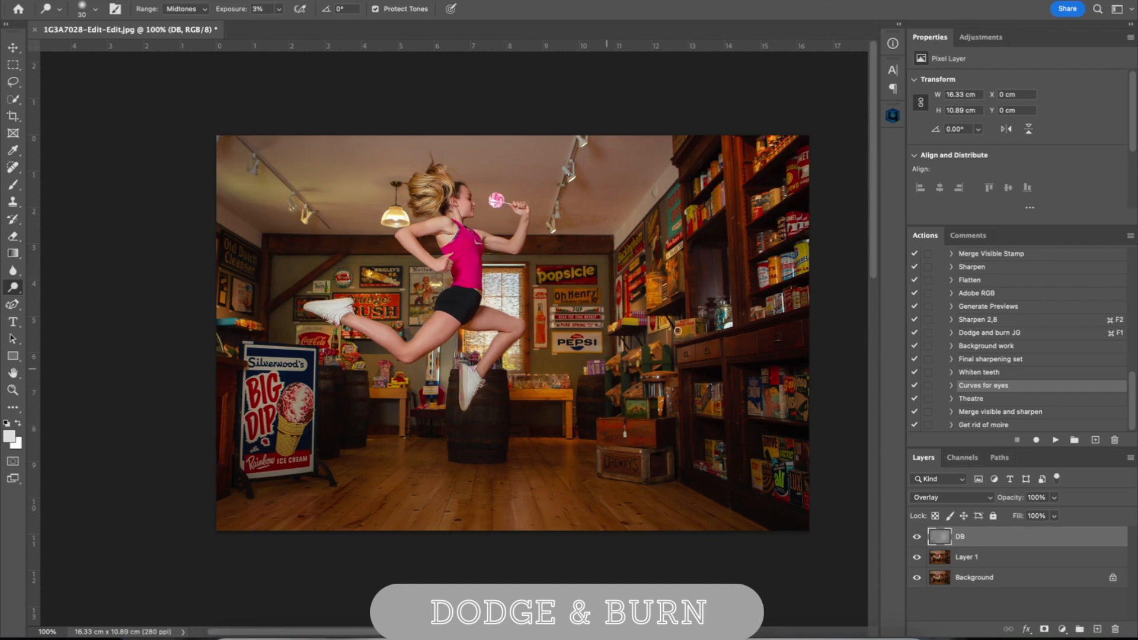
key(super+plus)
key(super+minus)
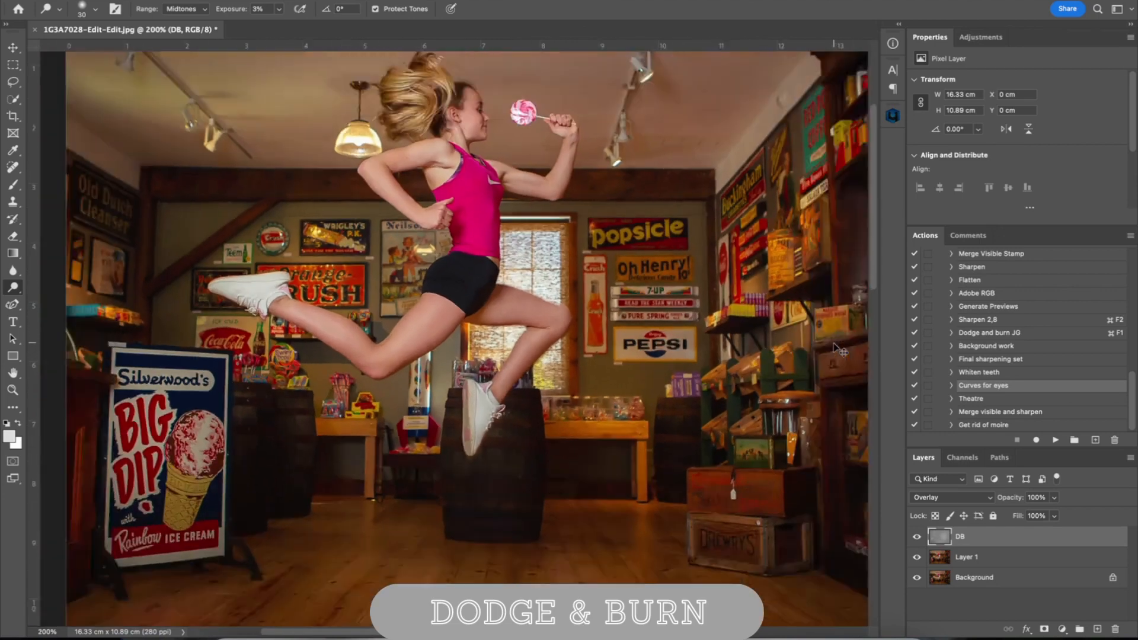
click(916, 538)
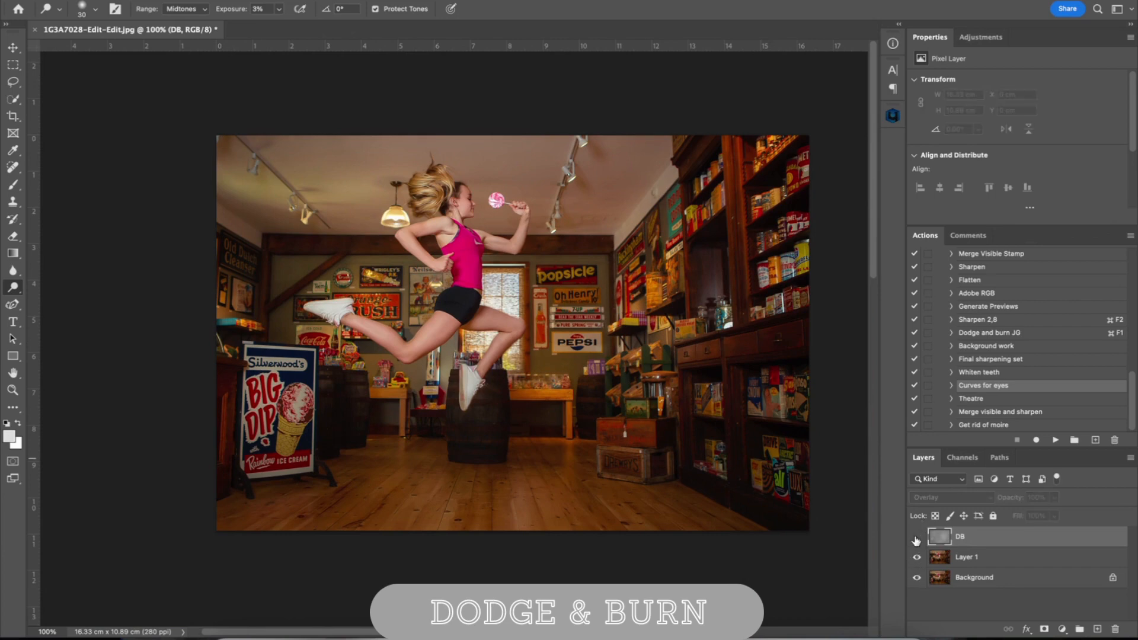
click(917, 537)
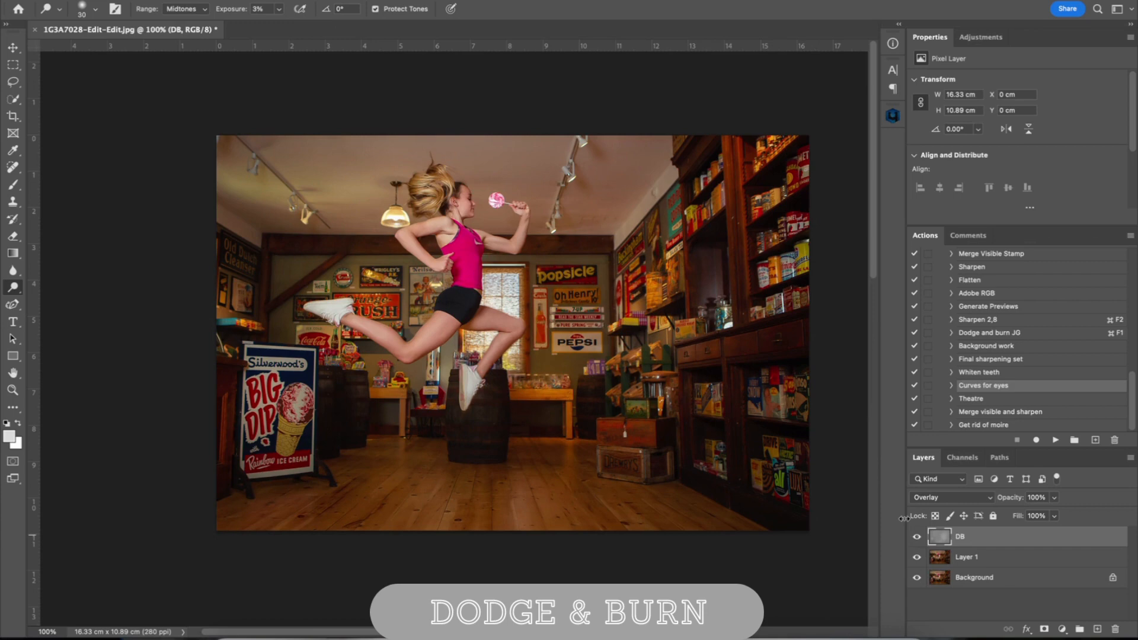
key(ctrl+plus)
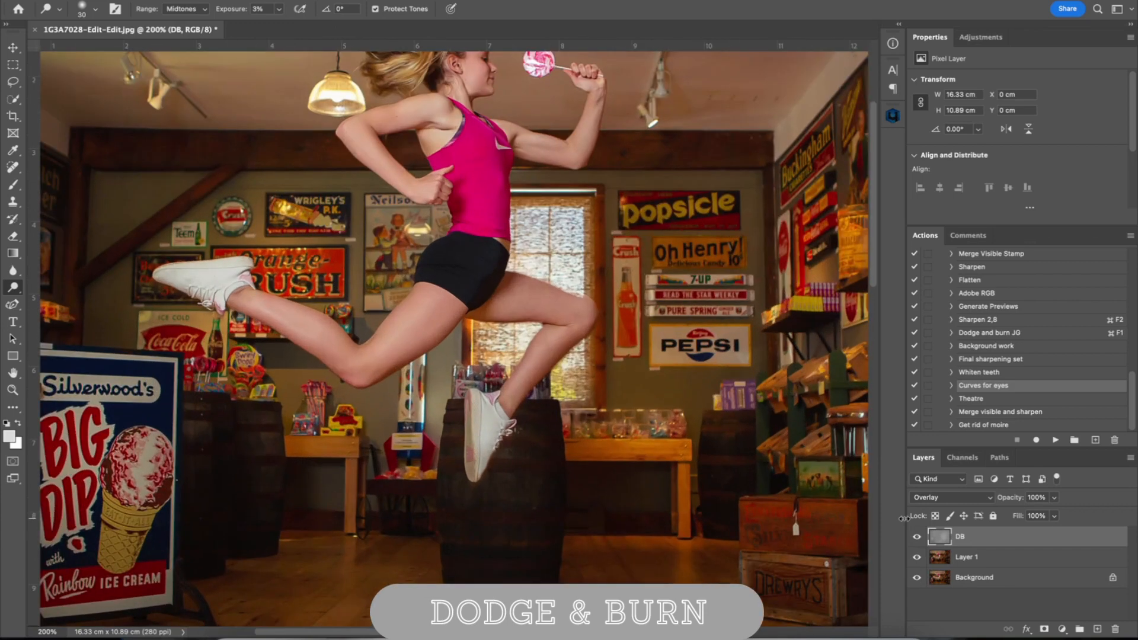
drag(420, 284, 361, 333)
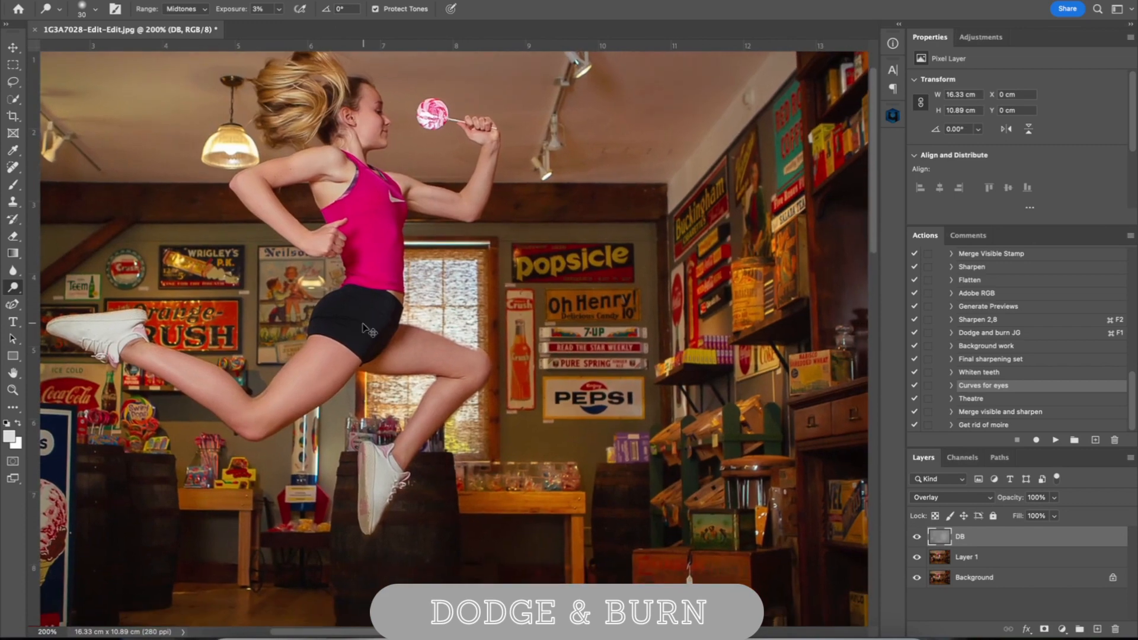
key(ctrl+minus)
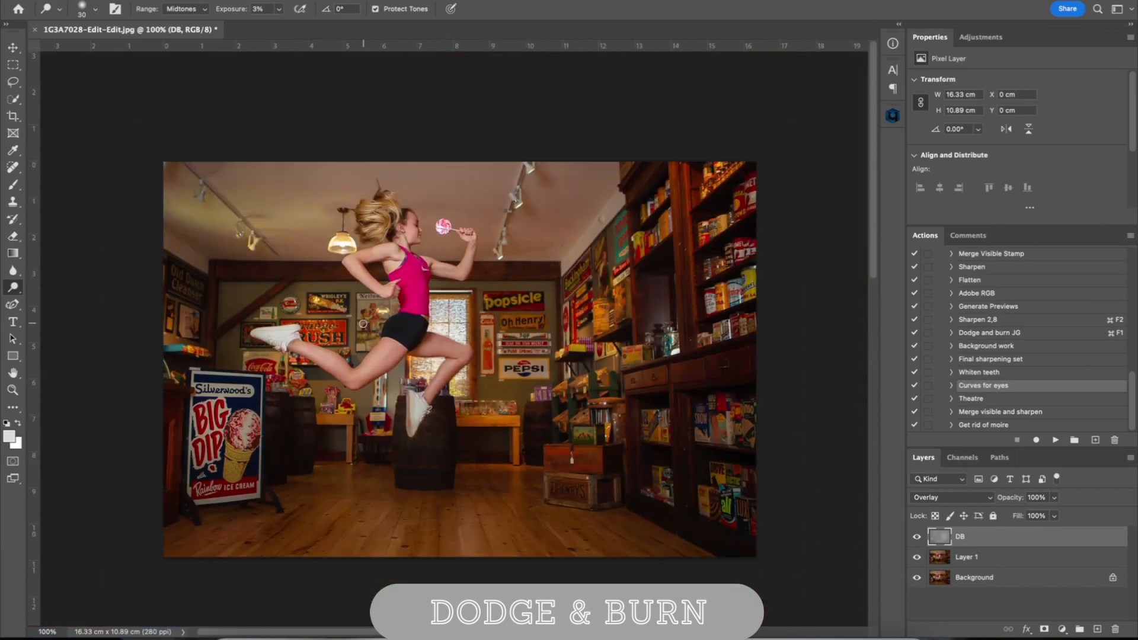